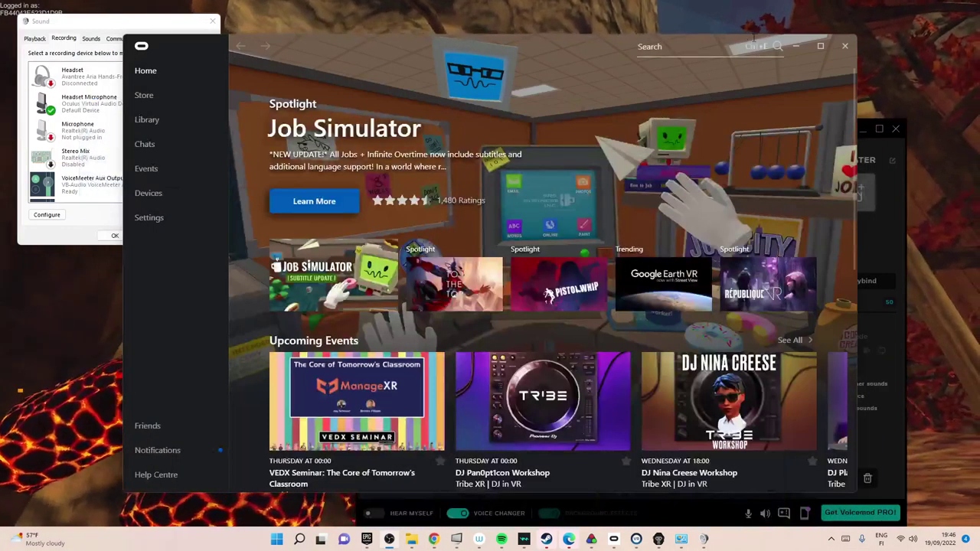
pyautogui.click(797, 51)
pyautogui.click(211, 22)
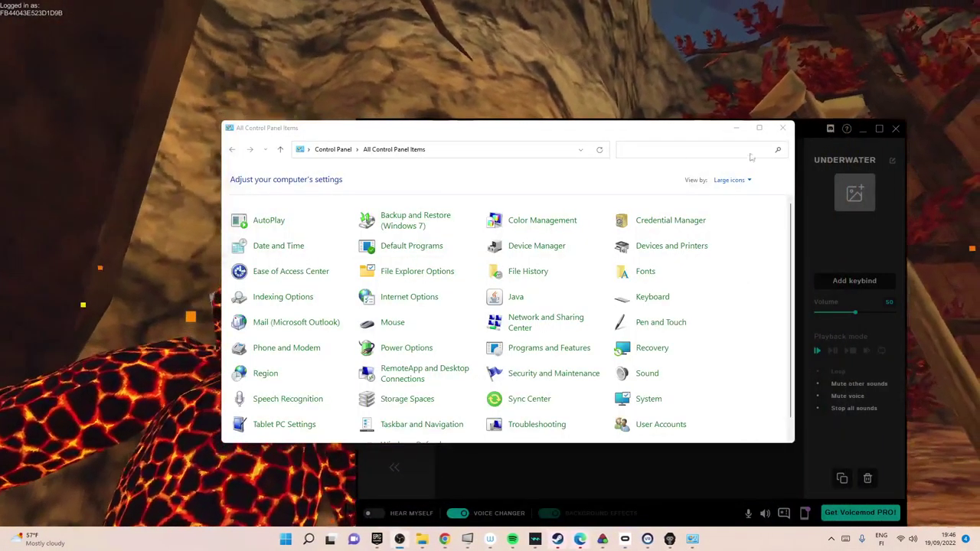
pyautogui.click(782, 130)
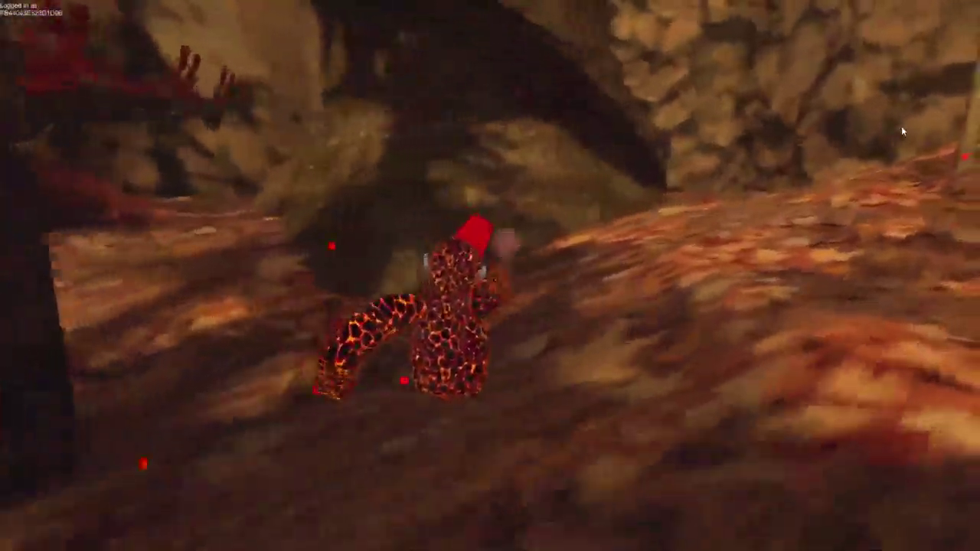
pyautogui.press('w')
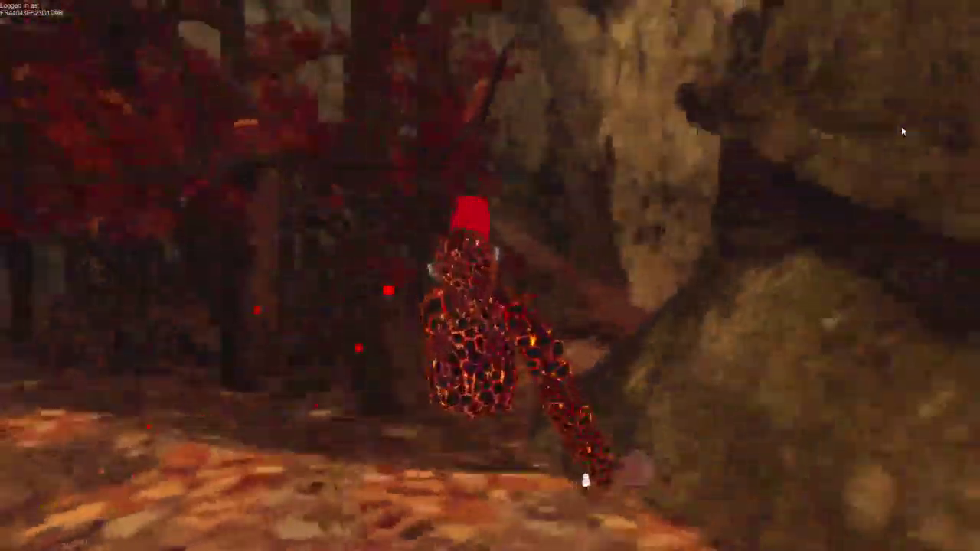
pyautogui.press('w')
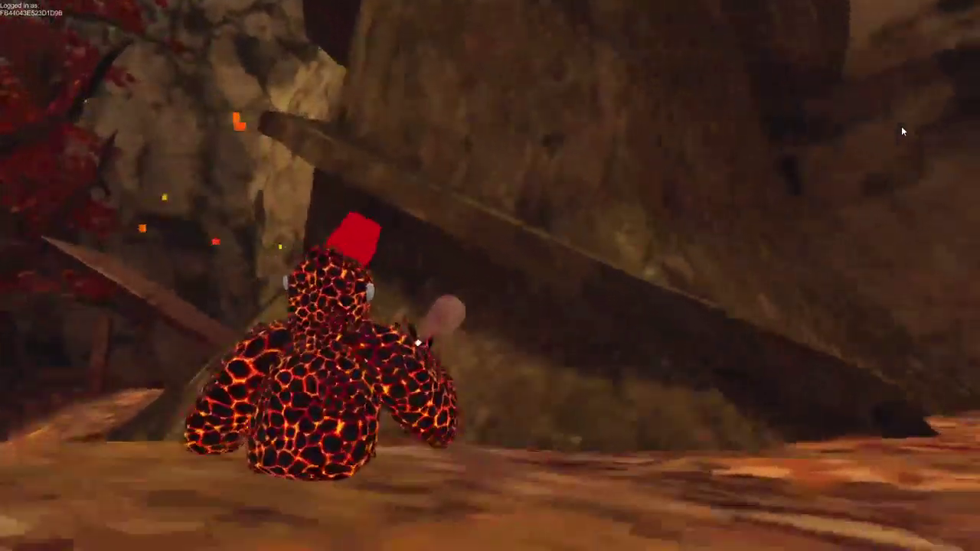
pyautogui.press('w')
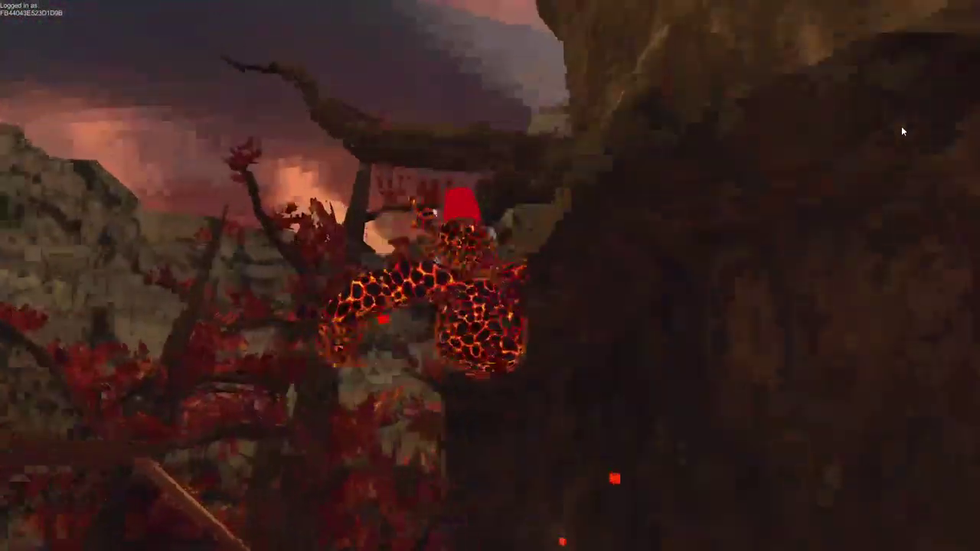
pyautogui.press('w')
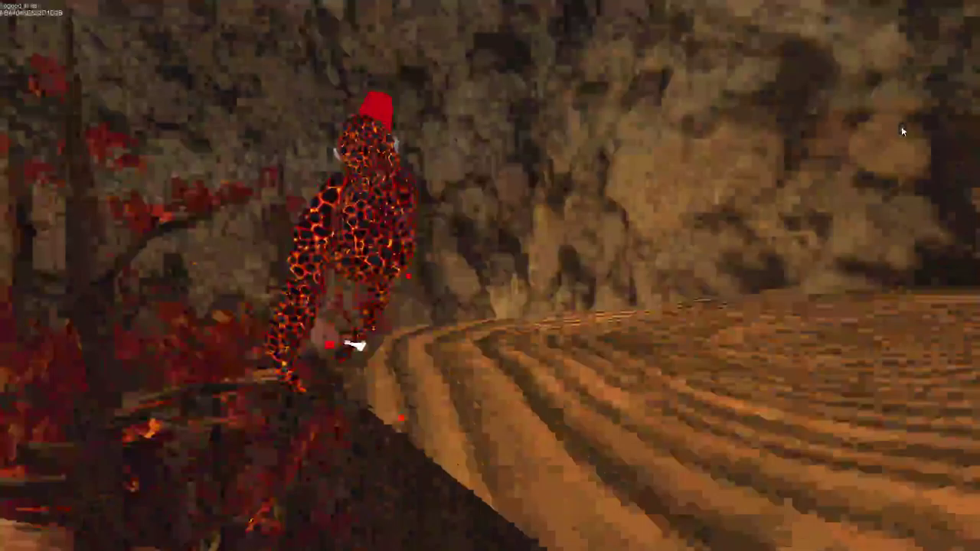
pyautogui.press('w')
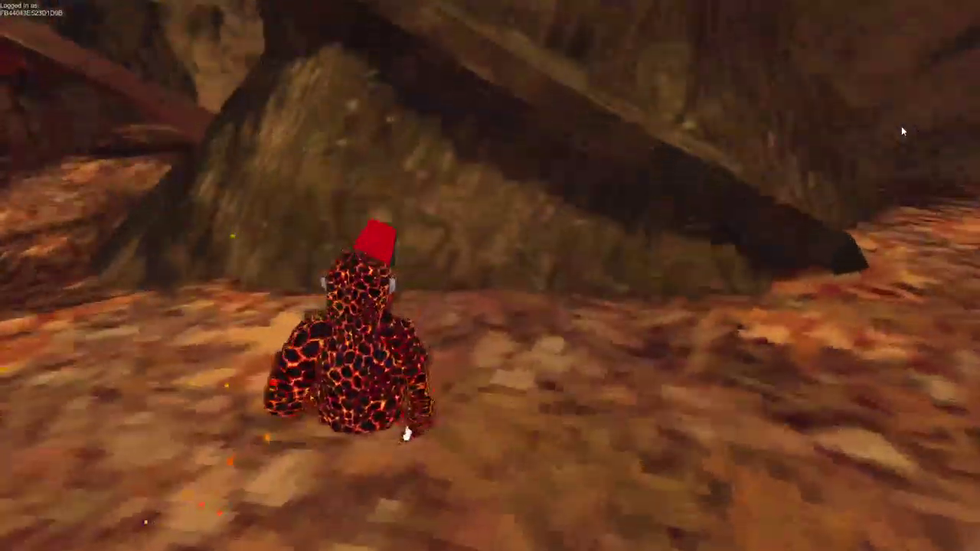
pyautogui.press('w')
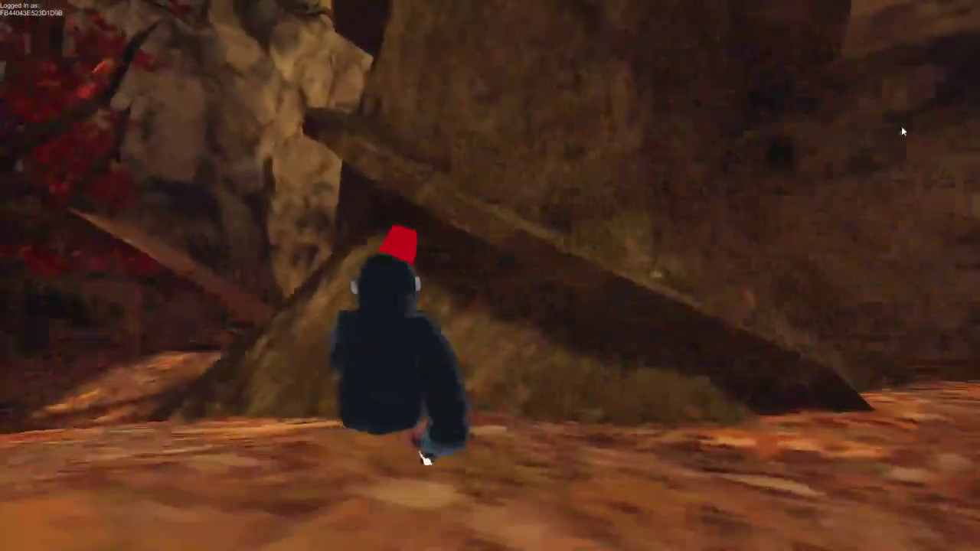